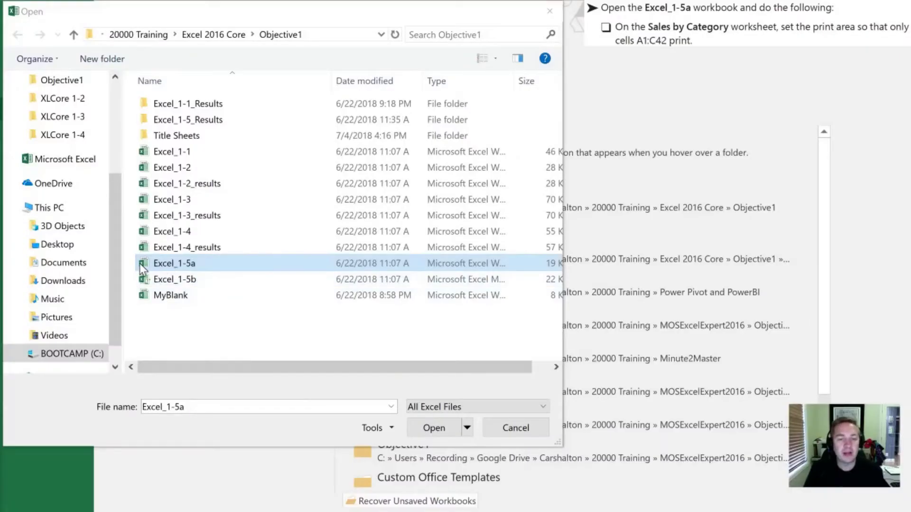
Open the Excel_1-5a workbook from the Objective1 folder.
{"action": "double_click", "coordinate": [145, 263]}
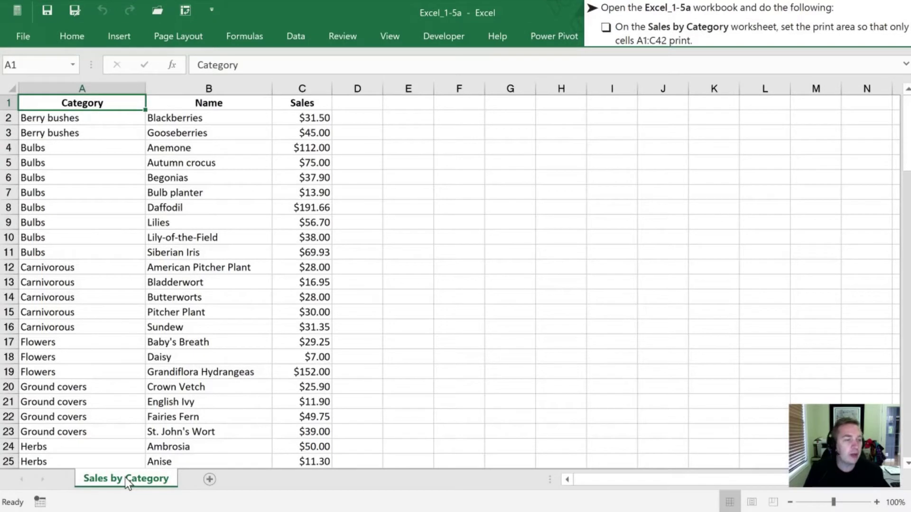
Select the data range A1:C42 and set it as the sheet's print area.
{"action": "left_click", "coordinate": [173, 286]}
{"action": "left_click", "coordinate": [46, 106]}
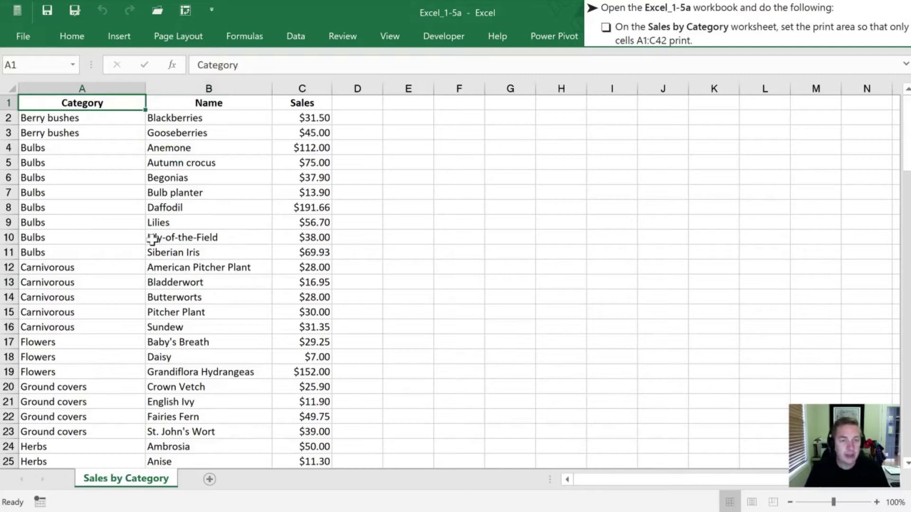
{"action": "key", "text": "ctrl+shift+Down"}
{"action": "key", "text": "ctrl+shift+Right"}
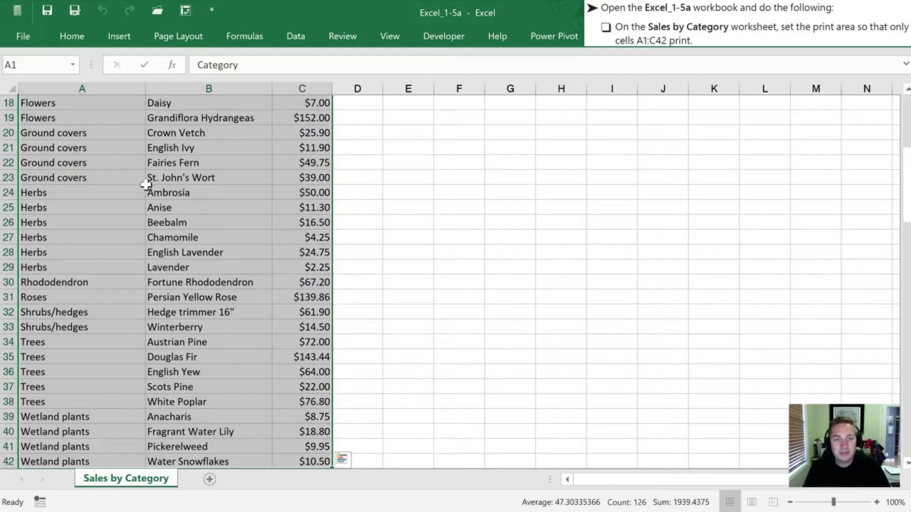
{"action": "left_click", "coordinate": [168, 38]}
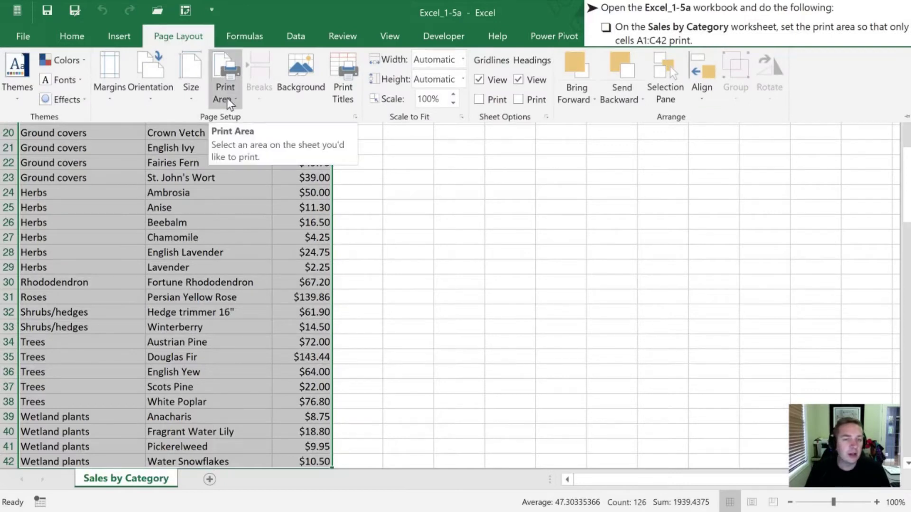
{"action": "left_click", "coordinate": [227, 98]}
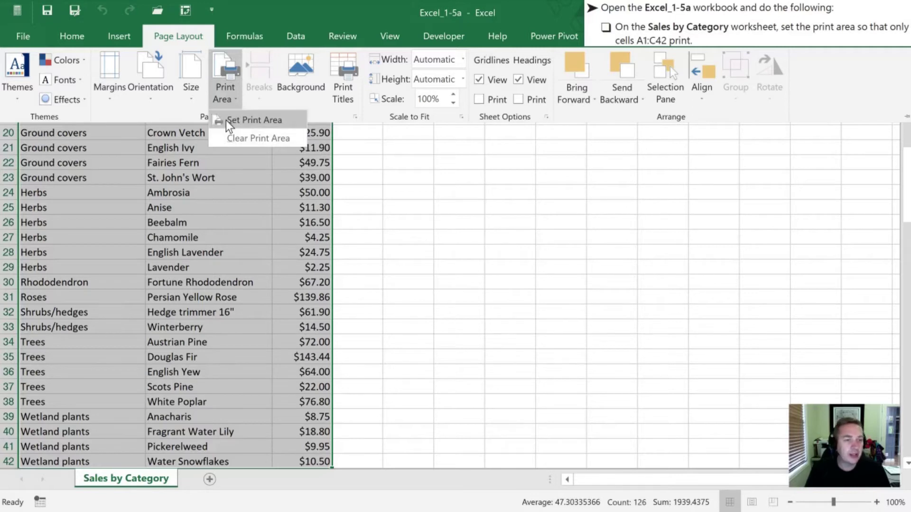
{"action": "left_click", "coordinate": [225, 121]}
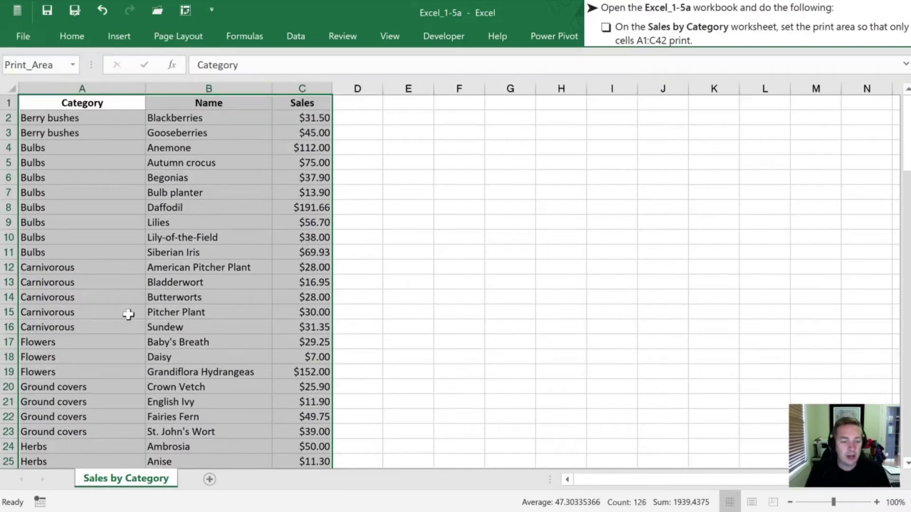
{"action": "left_click", "coordinate": [415, 273]}
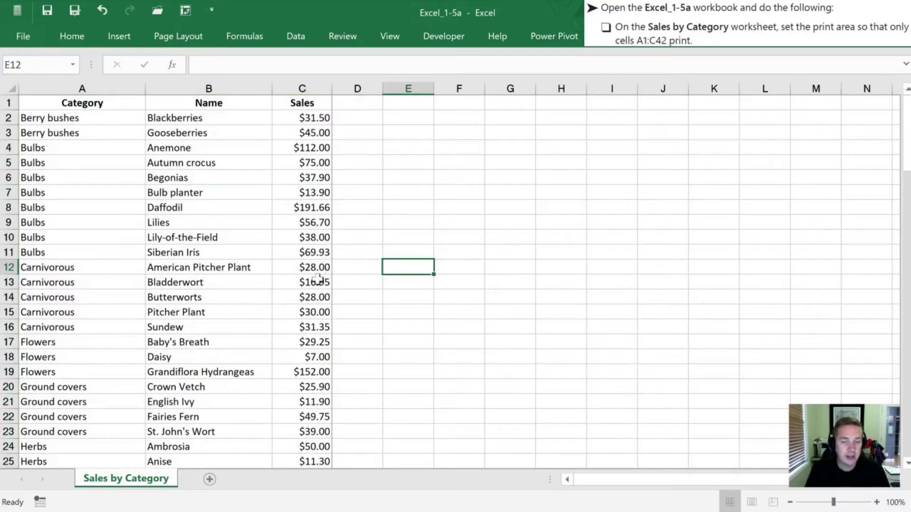
{"action": "left_click", "coordinate": [225, 315]}
{"action": "key", "text": "ctrl+Down"}
{"action": "key", "text": "Down"}
{"action": "key", "text": "Down"}
{"action": "key", "text": "Down"}
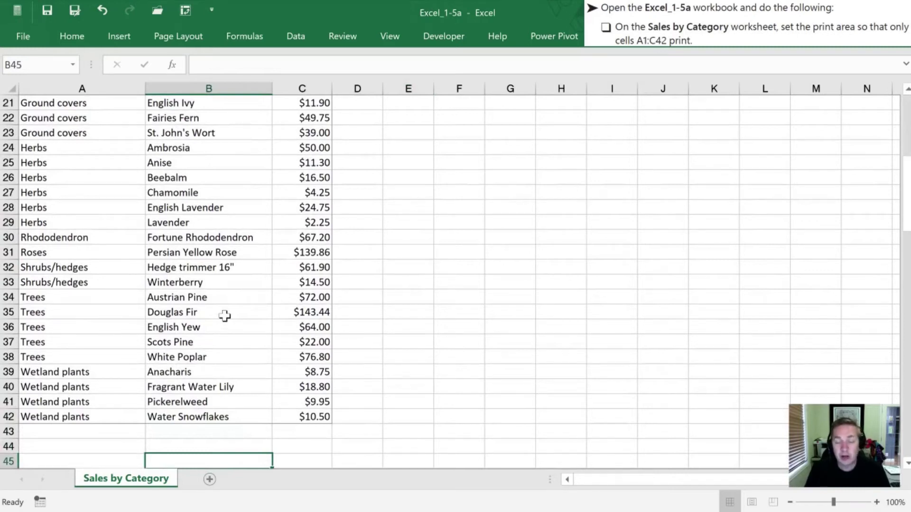
{"action": "left_click", "coordinate": [376, 235]}
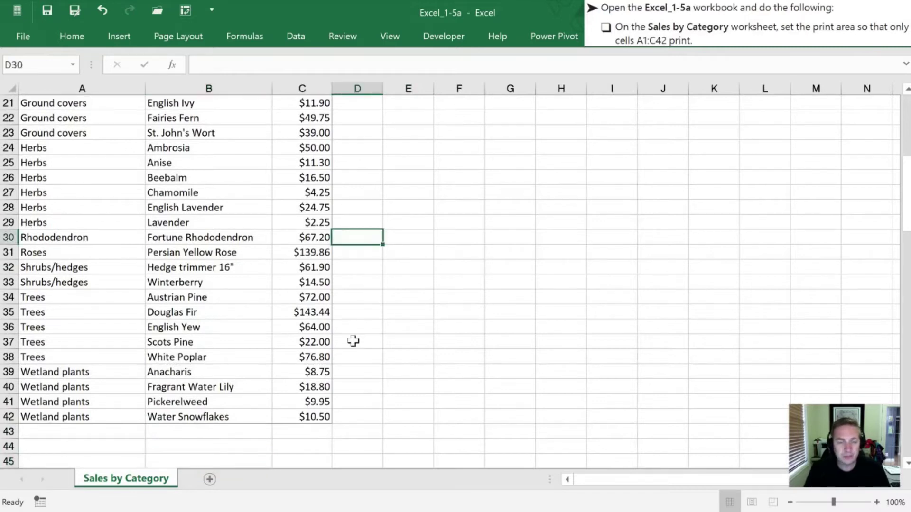
{"action": "scroll", "coordinate": [353, 342], "scroll_direction": "up", "scroll_amount": 6}
{"action": "scroll", "coordinate": [353, 341], "scroll_direction": "up", "scroll_amount": 1}
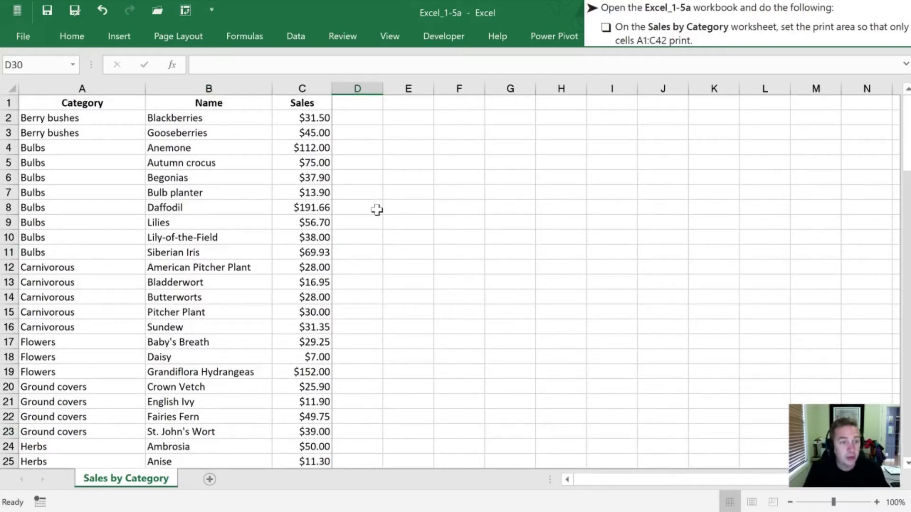
{"action": "type", "text": "!"}
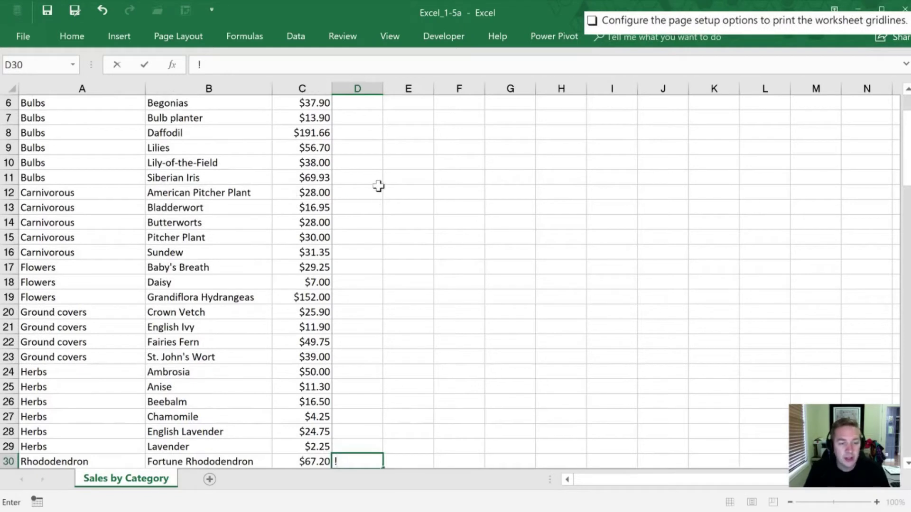
{"action": "left_click", "coordinate": [197, 327]}
{"action": "scroll", "coordinate": [214, 359], "scroll_direction": "up", "scroll_amount": 2}
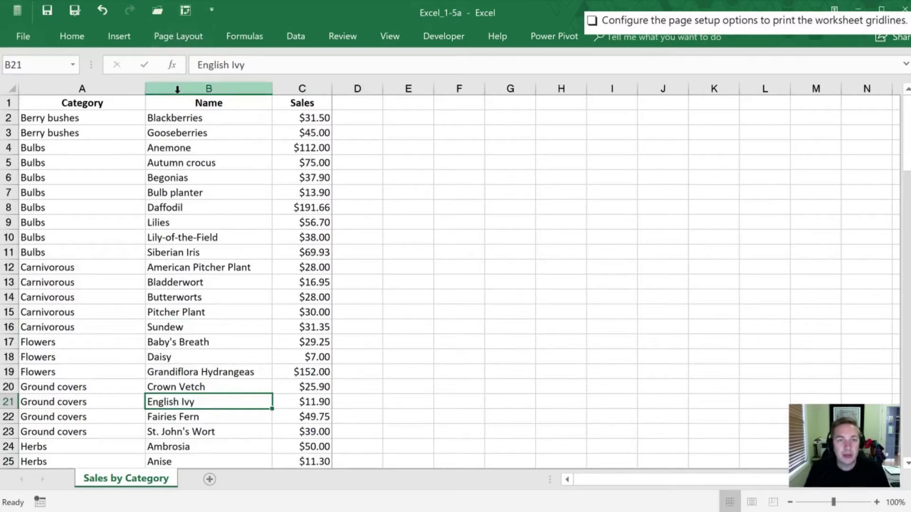
{"action": "left_click", "coordinate": [174, 37]}
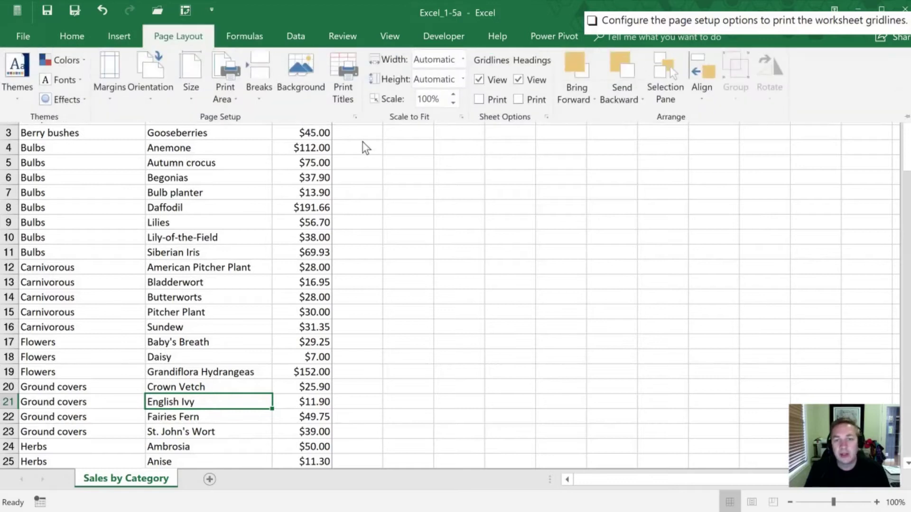
{"action": "left_click", "coordinate": [356, 117]}
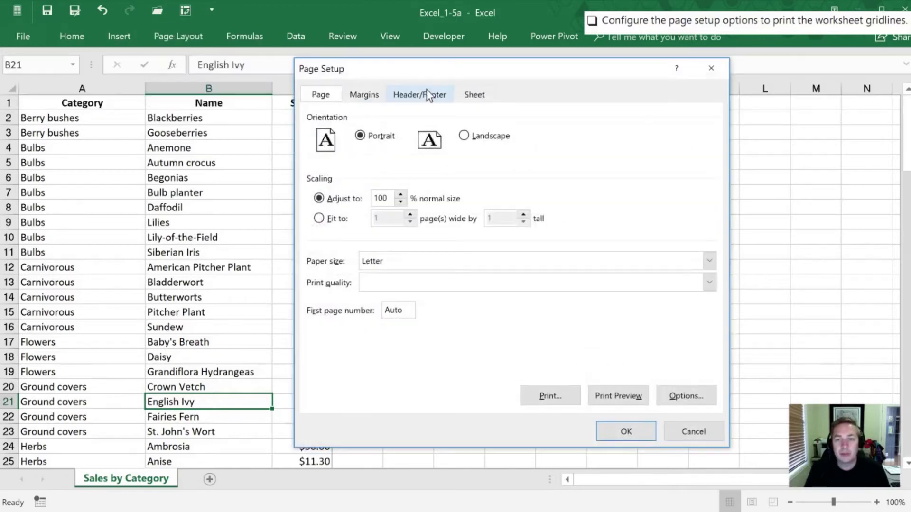
{"action": "left_click", "coordinate": [467, 94]}
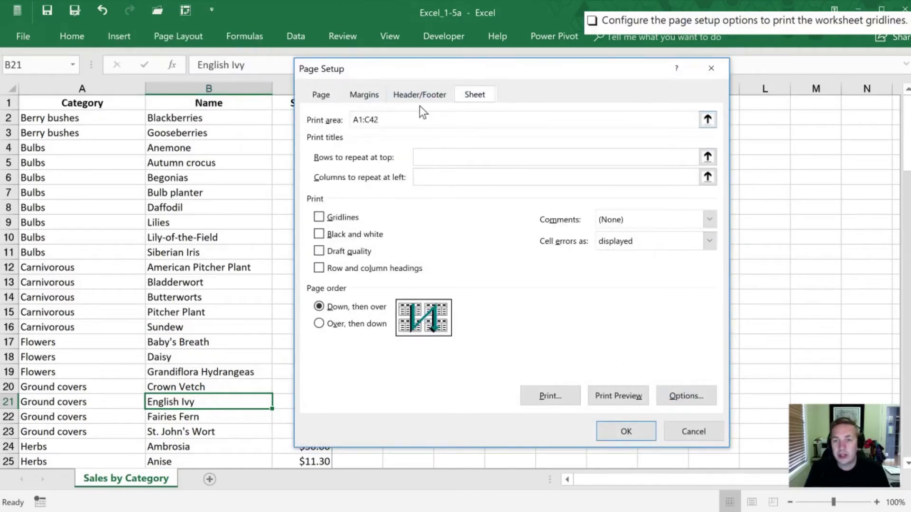
{"action": "left_click", "coordinate": [616, 396]}
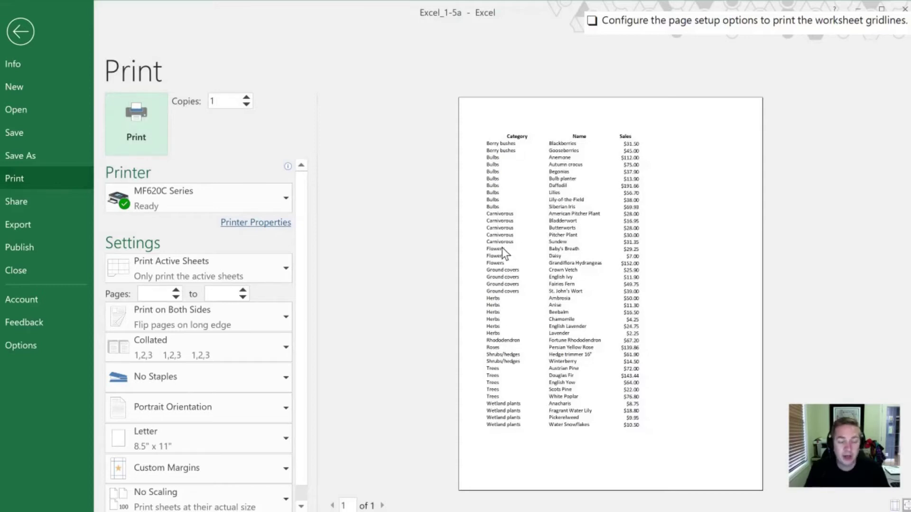
{"action": "key", "text": "Escape"}
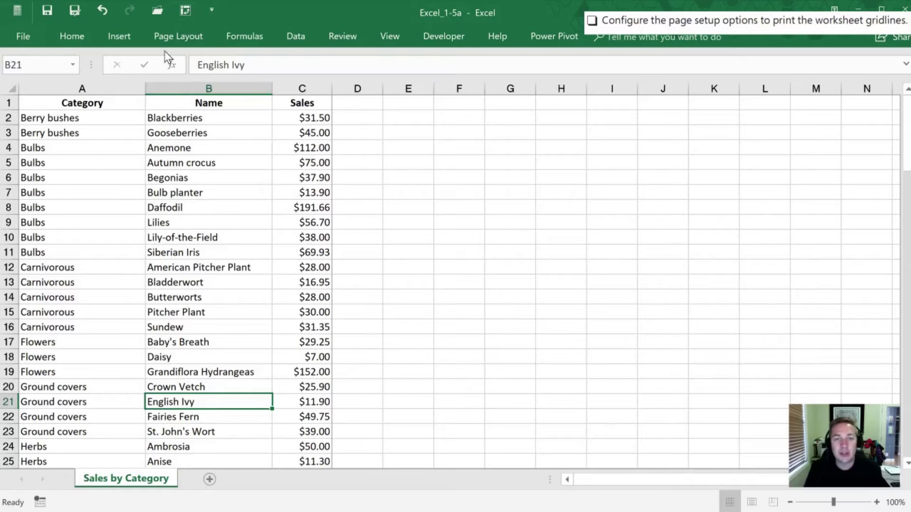
Check Gridlines on the Sheet tab of Page Setup so gridlines print.
{"action": "left_click", "coordinate": [164, 39]}
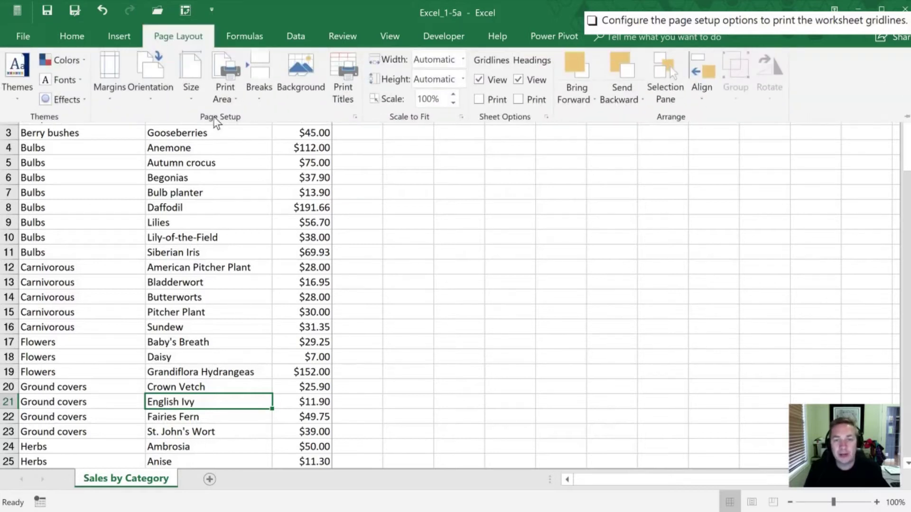
{"action": "left_click", "coordinate": [356, 119]}
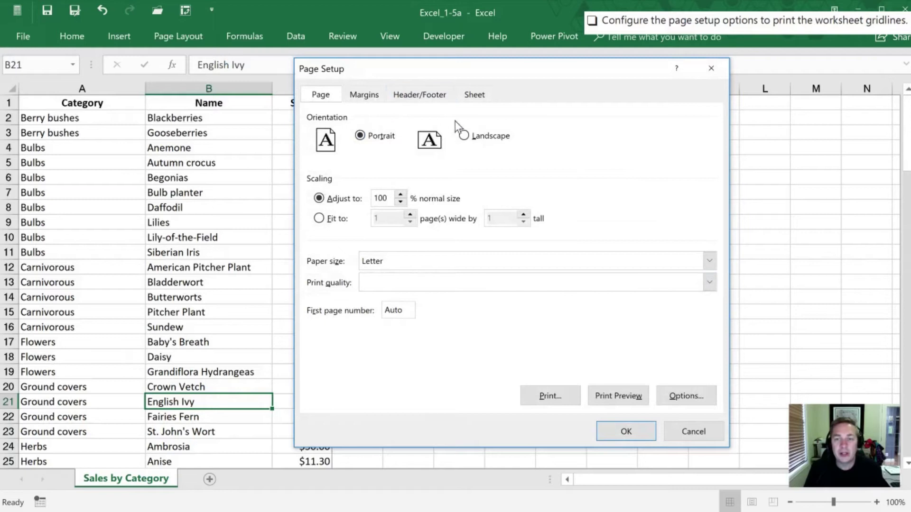
{"action": "left_click", "coordinate": [474, 97]}
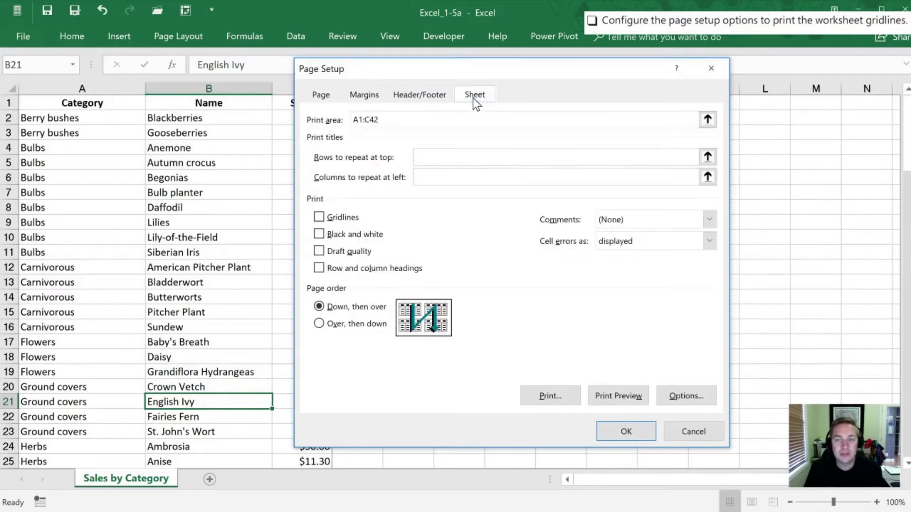
{"action": "left_click", "coordinate": [318, 218]}
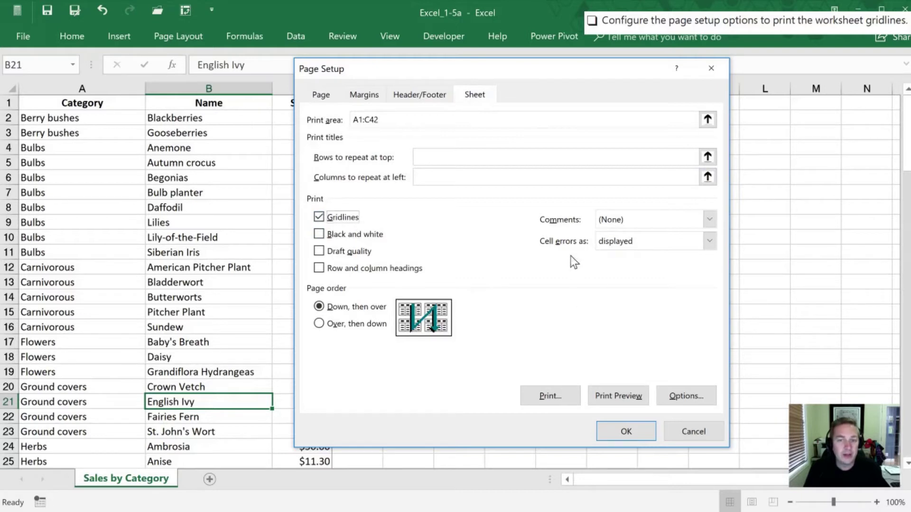
Preview the printout to confirm the A1:C42 data prints with gridlines on one page.
{"action": "left_click", "coordinate": [610, 398]}
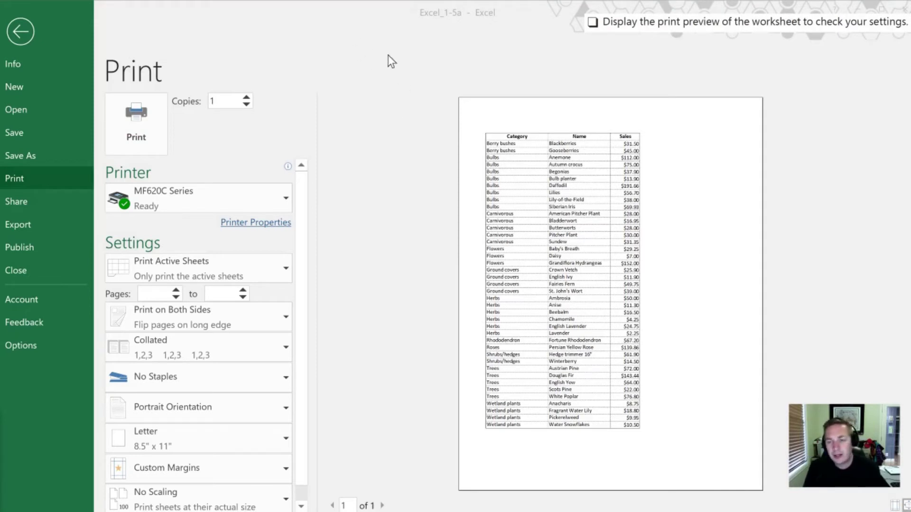
Leave the print preview and select the plant data range A2:C42.
{"action": "left_click", "coordinate": [25, 29]}
{"action": "left_click", "coordinate": [223, 294]}
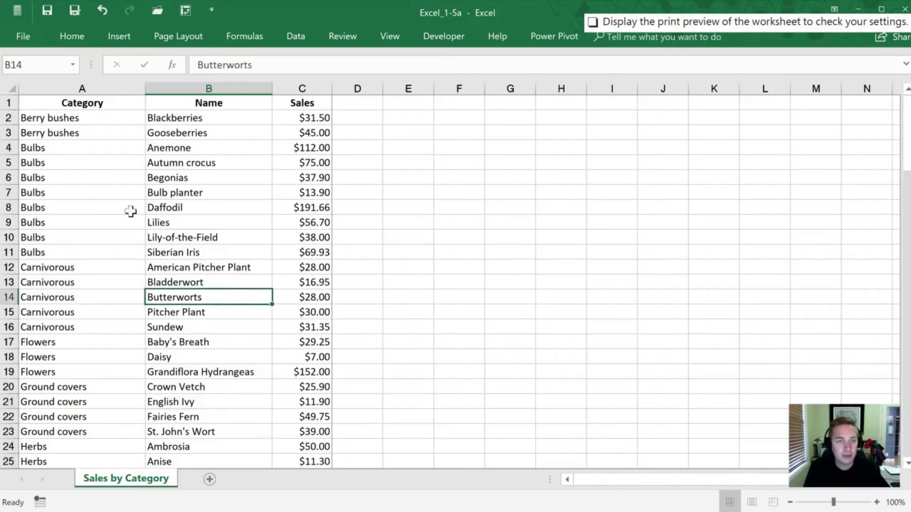
{"action": "left_click", "coordinate": [59, 119]}
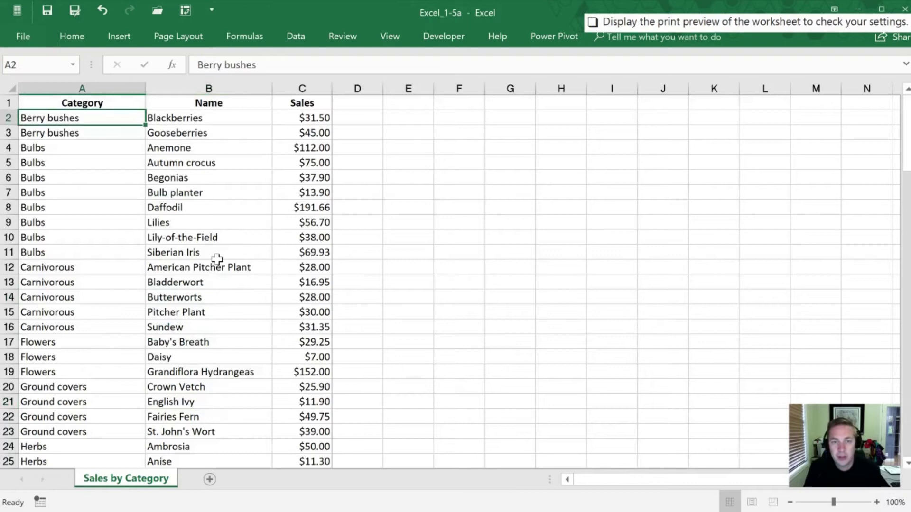
{"action": "key", "text": "shift+Down"}
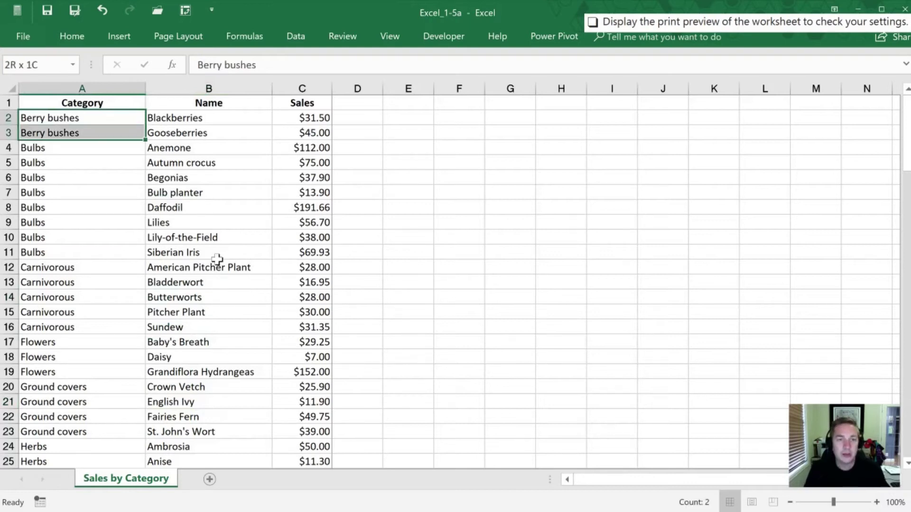
{"action": "key", "text": "ctrl+q"}
{"action": "key", "text": "Escape"}
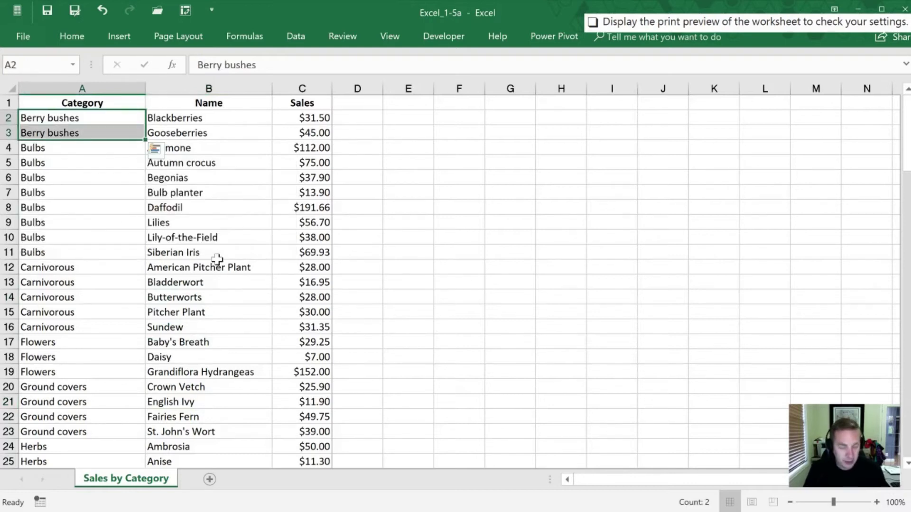
{"action": "left_click", "coordinate": [90, 118]}
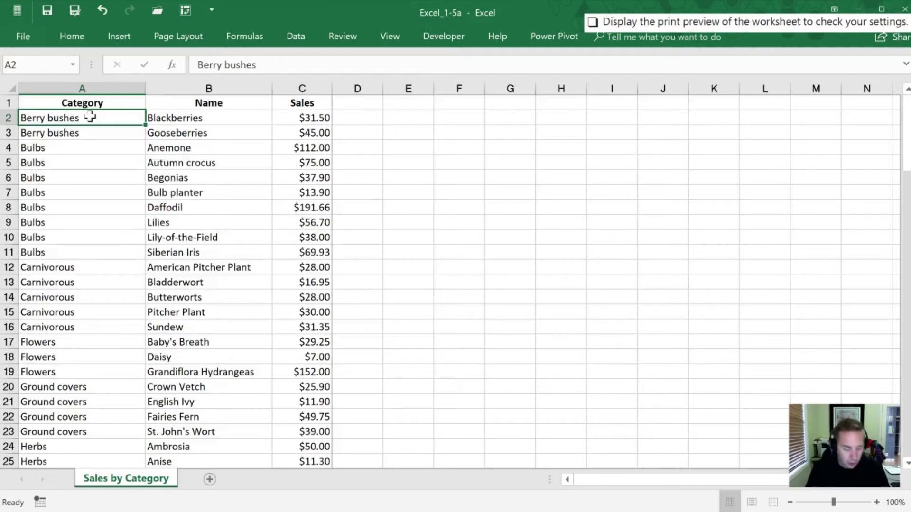
{"action": "key", "text": "ctrl+shift+Down"}
{"action": "key", "text": "ctrl+shift+Right"}
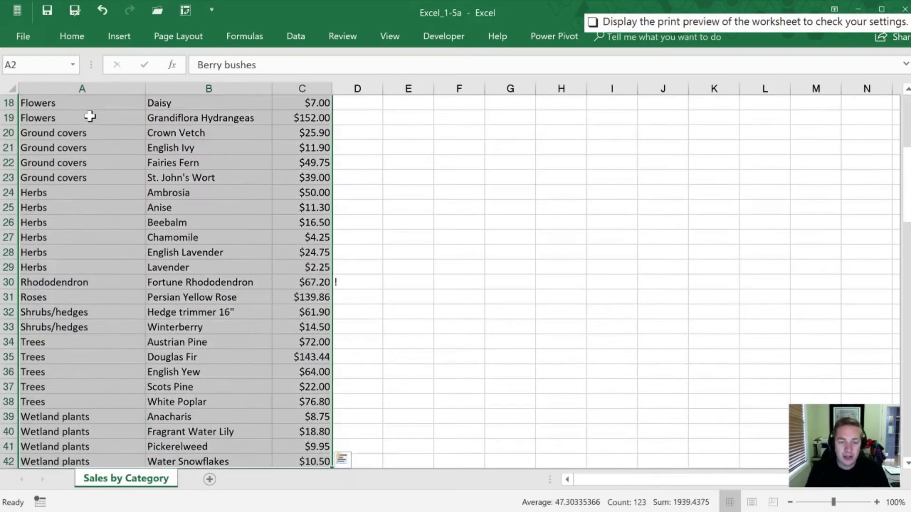
Copy the selected A2:C42 plant data, leaving its formatting unchanged.
{"action": "key", "text": "ctrl+i"}
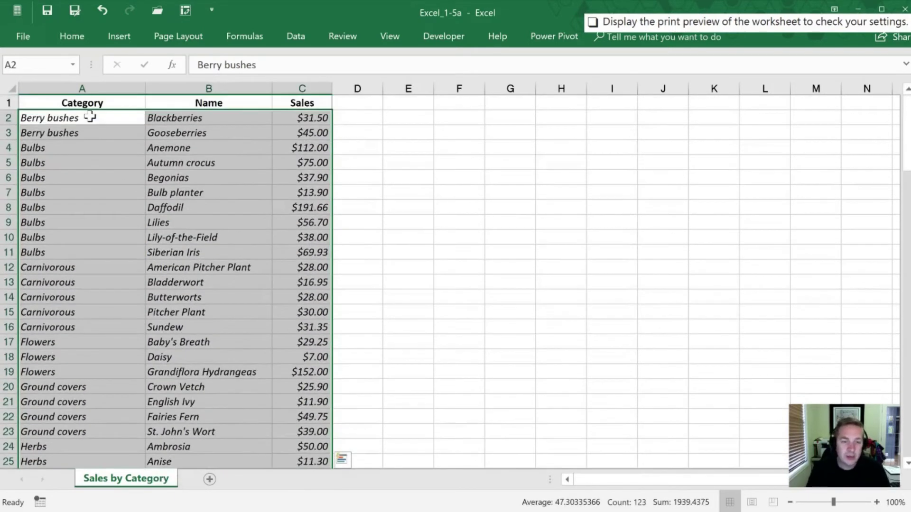
{"action": "key", "text": "ctrl+i"}
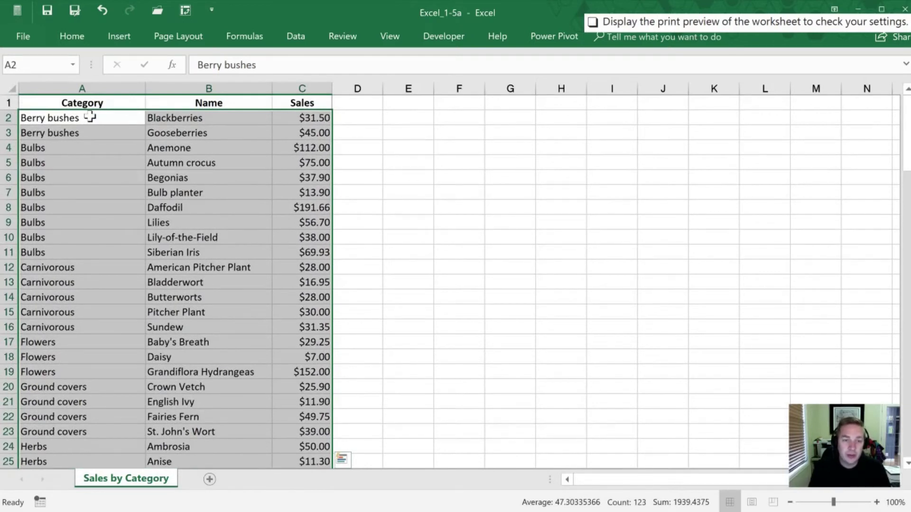
{"action": "key", "text": "ctrl+i"}
{"action": "key", "text": "ctrl+i"}
{"action": "key", "text": "ctrl+k"}
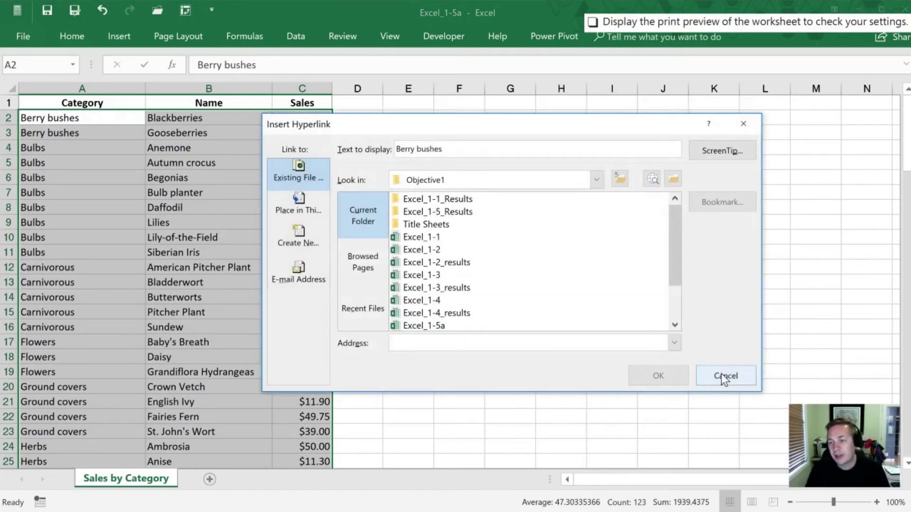
{"action": "left_click", "coordinate": [722, 374]}
{"action": "right_click", "coordinate": [68, 219]}
{"action": "left_click", "coordinate": [97, 244]}
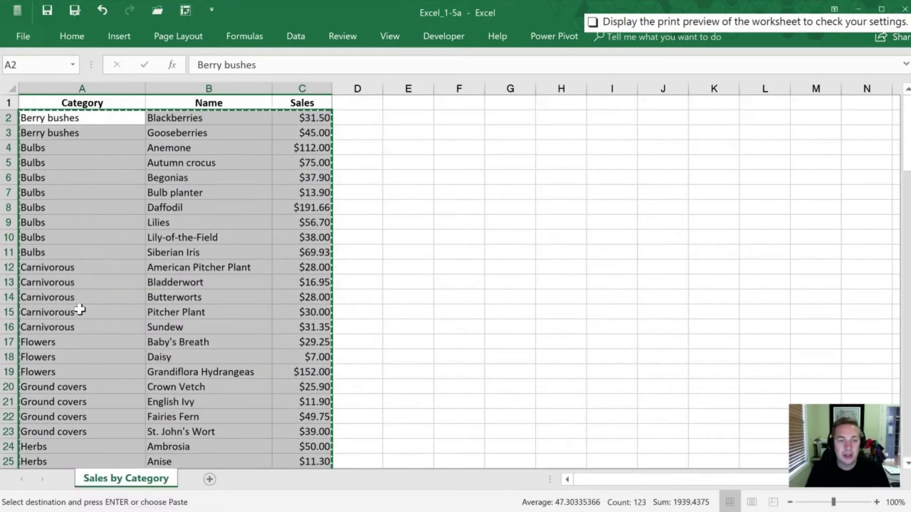
Paste the first copy of the data starting at cell A43.
{"action": "left_click", "coordinate": [79, 310]}
{"action": "key", "text": "ctrl+Down"}
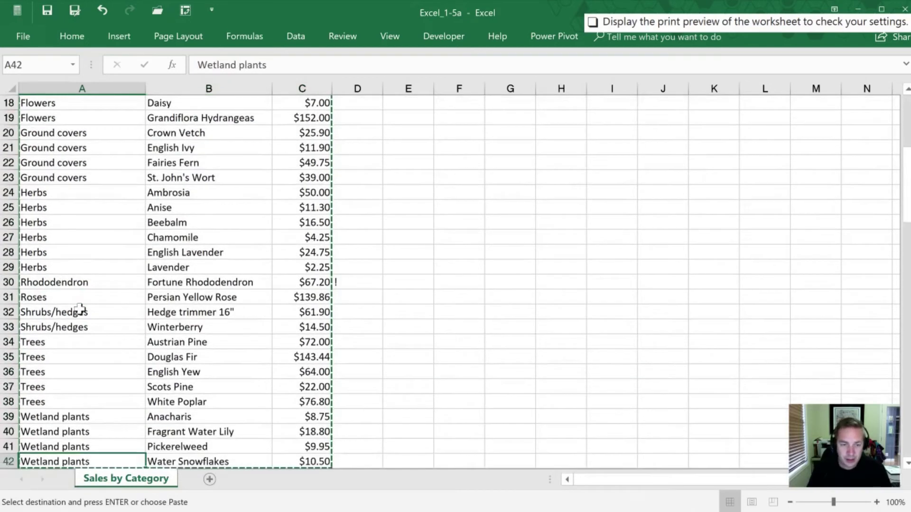
{"action": "scroll", "coordinate": [80, 310], "scroll_direction": "down", "scroll_amount": 3}
{"action": "left_click", "coordinate": [76, 342]}
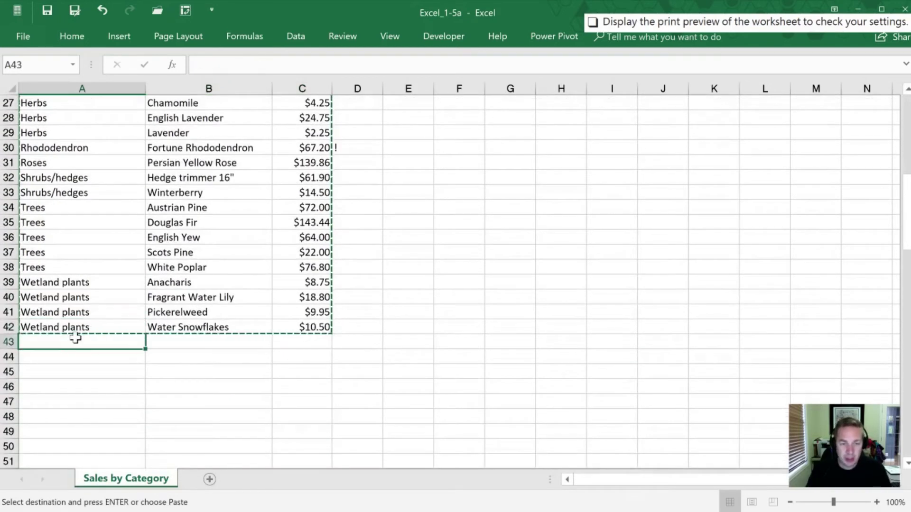
{"action": "right_click", "coordinate": [76, 345]}
{"action": "left_click", "coordinate": [106, 408]}
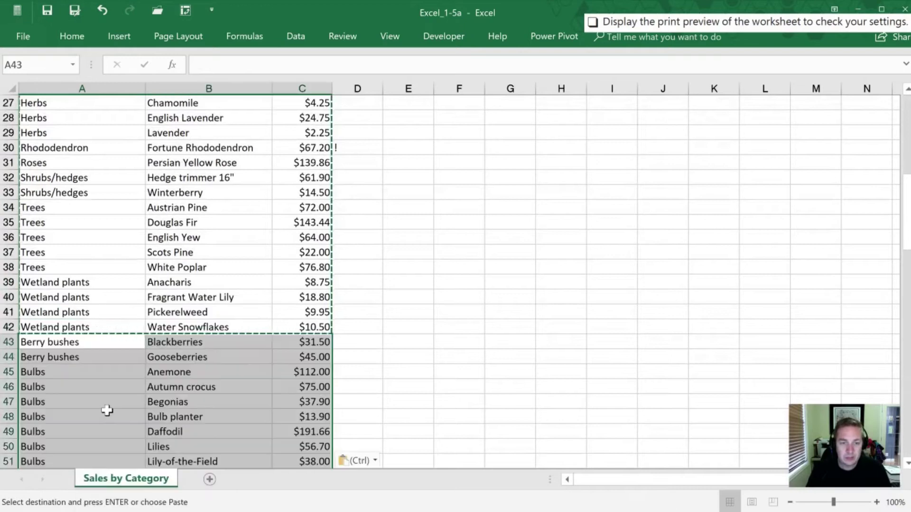
Paste a second copy starting at cell A84, extending the list to row 124.
{"action": "scroll", "coordinate": [141, 317], "scroll_direction": "down", "scroll_amount": 15}
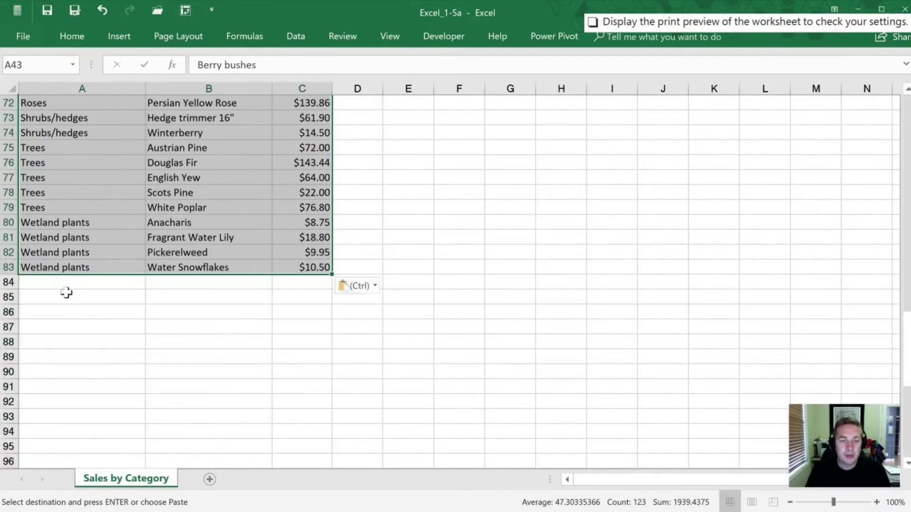
{"action": "right_click", "coordinate": [56, 278]}
{"action": "left_click", "coordinate": [91, 342]}
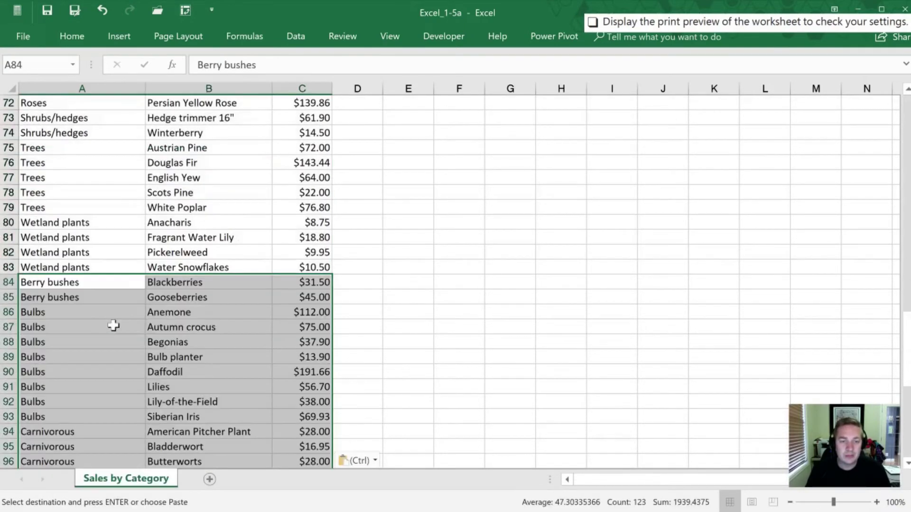
{"action": "scroll", "coordinate": [263, 313], "scroll_direction": "up", "scroll_amount": 20}
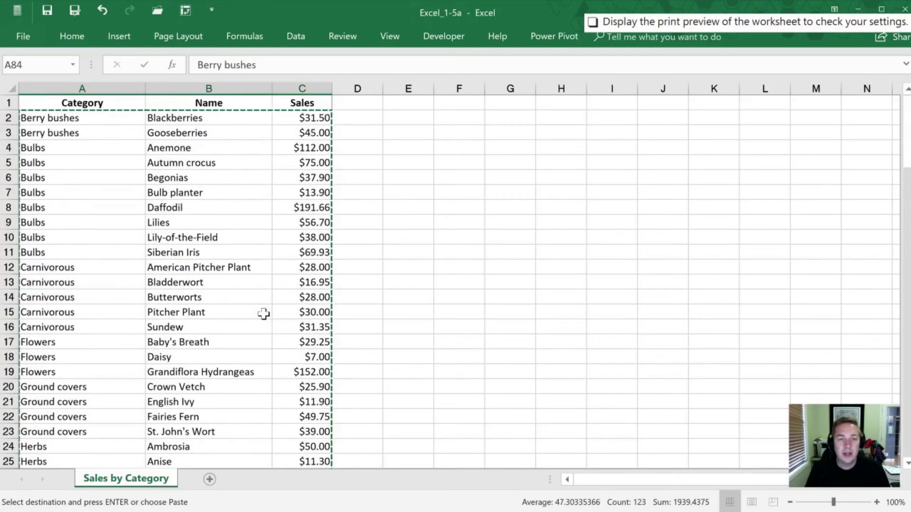
{"action": "left_click", "coordinate": [385, 167]}
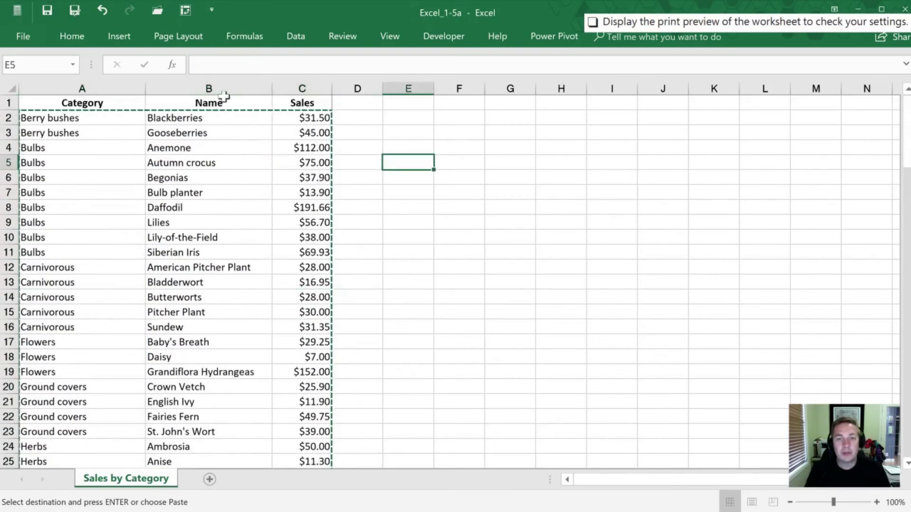
{"action": "left_click", "coordinate": [167, 39]}
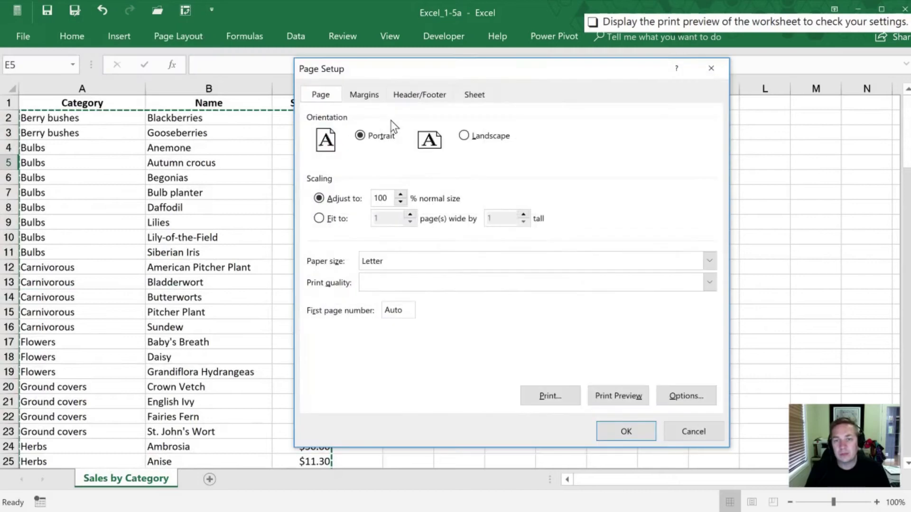
{"action": "left_click", "coordinate": [617, 395]}
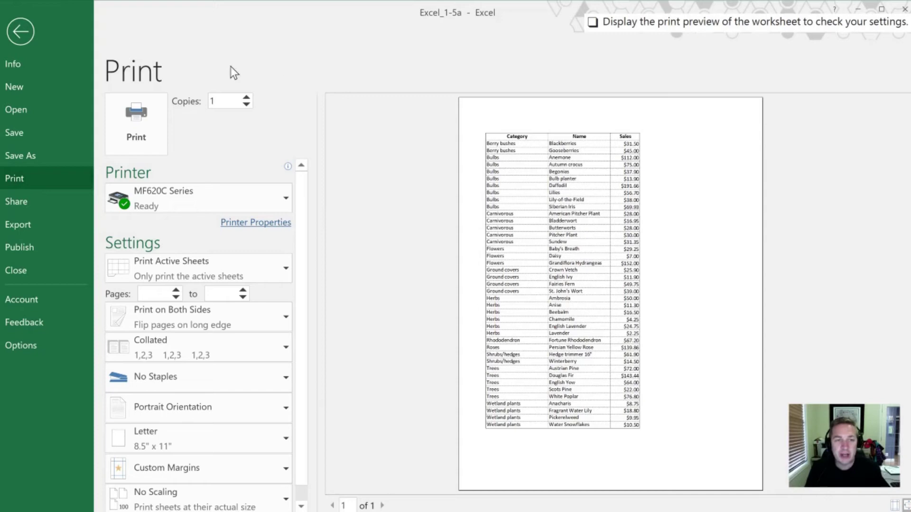
{"action": "left_click", "coordinate": [19, 32]}
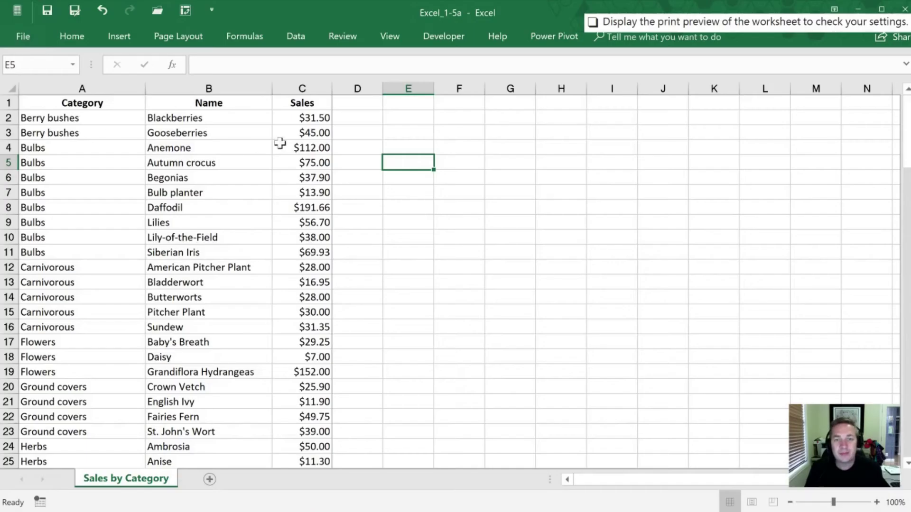
Clear the existing A1:C42 print area from the Sales by Category sheet.
{"action": "left_click", "coordinate": [175, 36]}
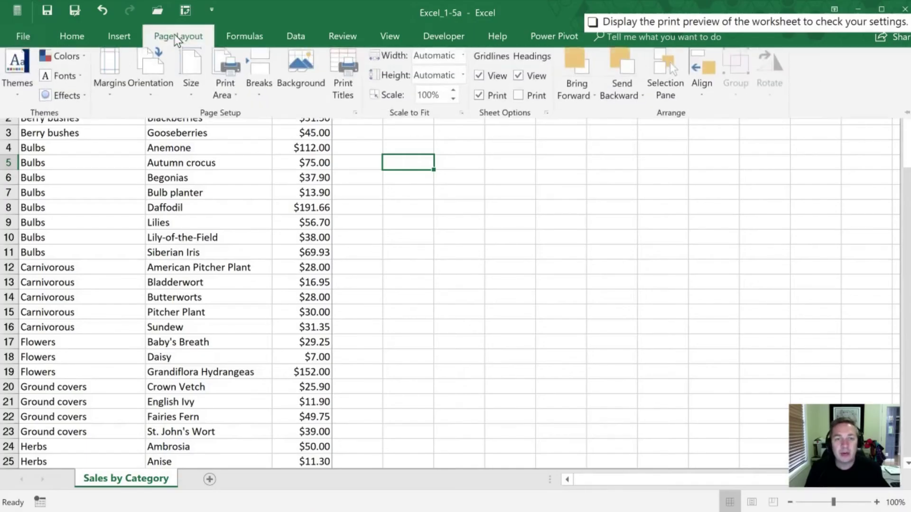
{"action": "left_click", "coordinate": [224, 98]}
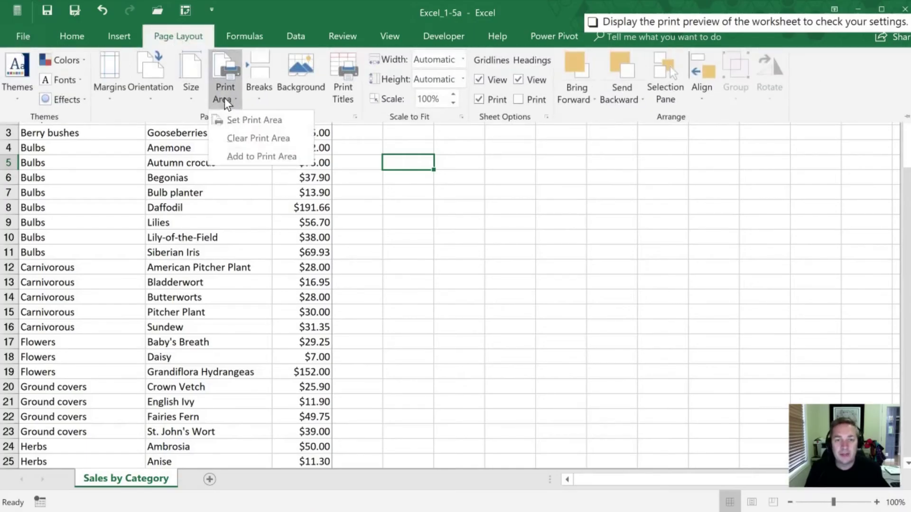
{"action": "left_click", "coordinate": [243, 138]}
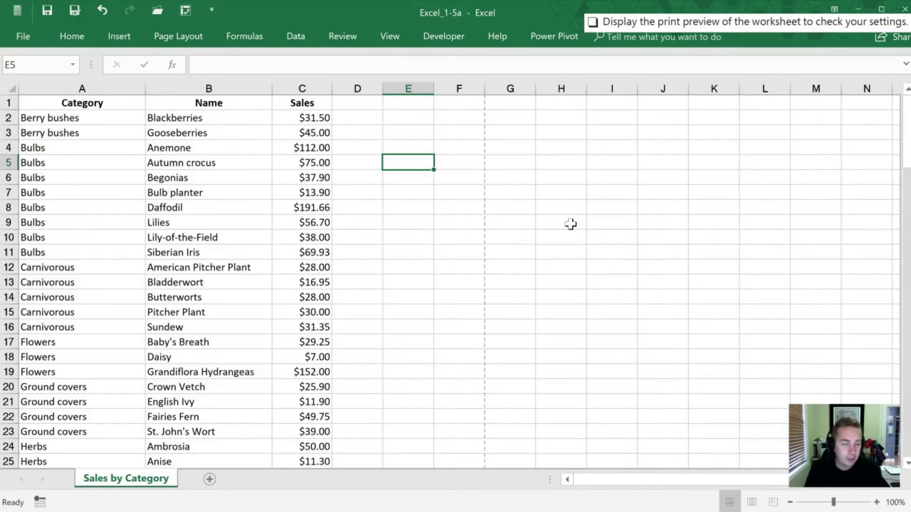
{"action": "left_click", "coordinate": [174, 38]}
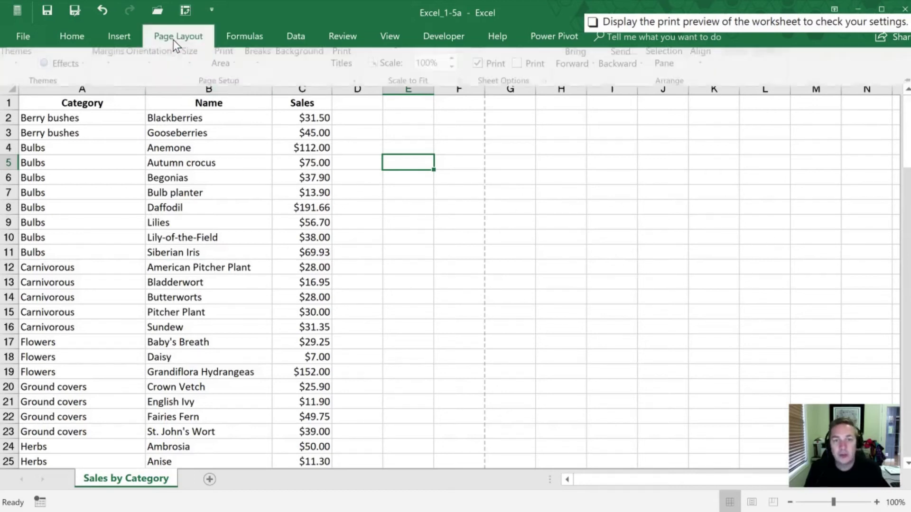
{"action": "left_click", "coordinate": [354, 115]}
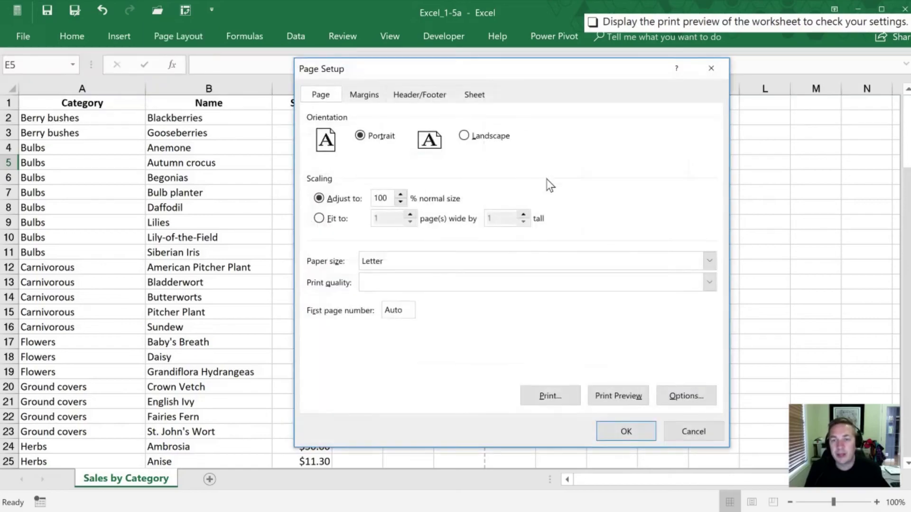
{"action": "left_click", "coordinate": [619, 396]}
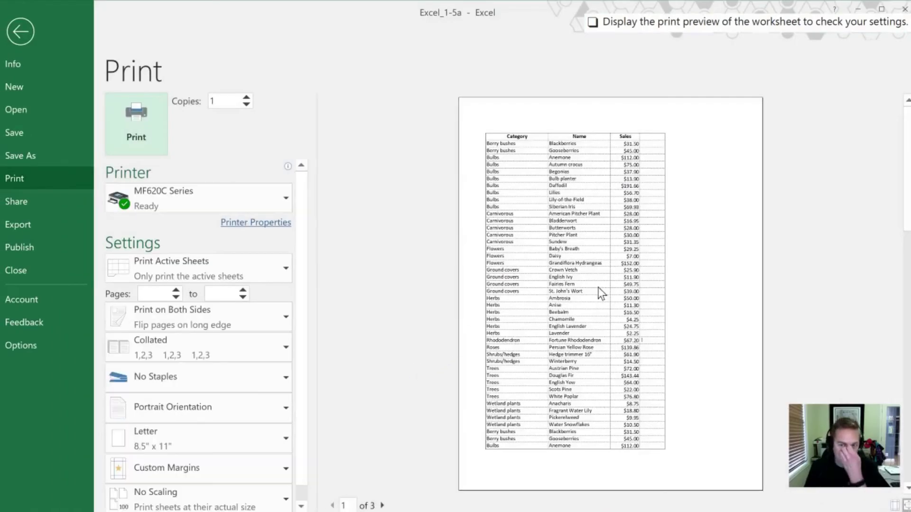
{"action": "left_click", "coordinate": [540, 286]}
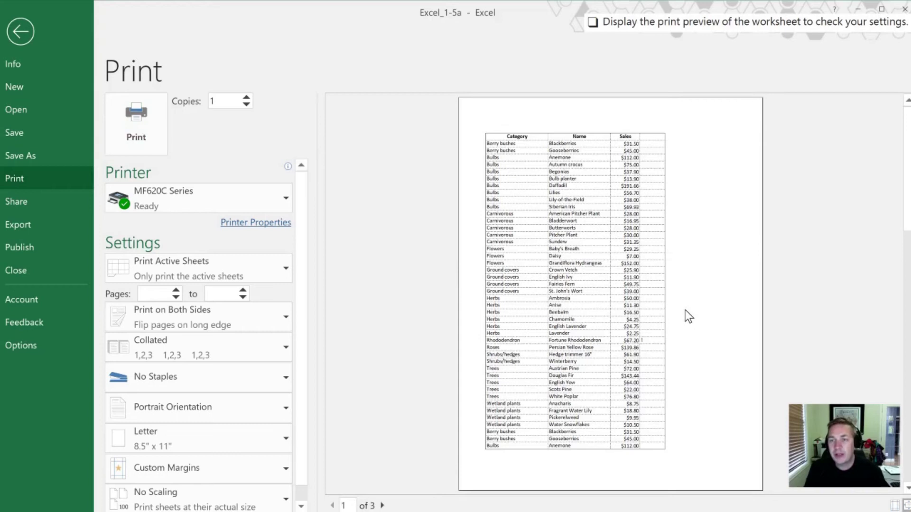
{"action": "scroll", "coordinate": [688, 316], "scroll_direction": "down", "scroll_amount": 1}
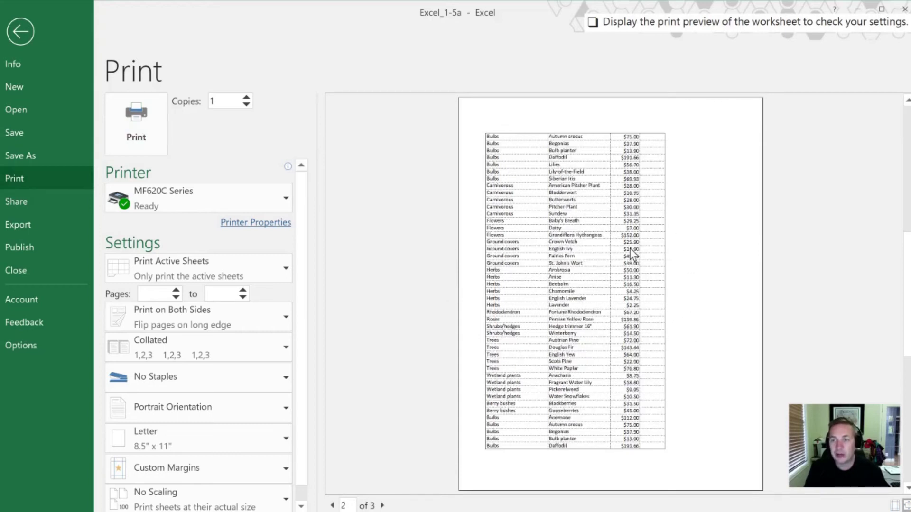
{"action": "scroll", "coordinate": [506, 301], "scroll_direction": "down", "scroll_amount": 1}
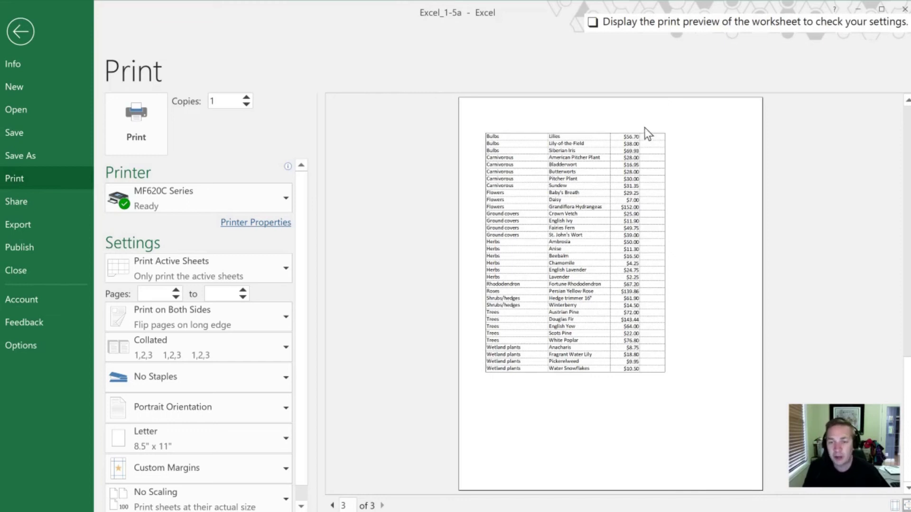
{"action": "left_click", "coordinate": [19, 32]}
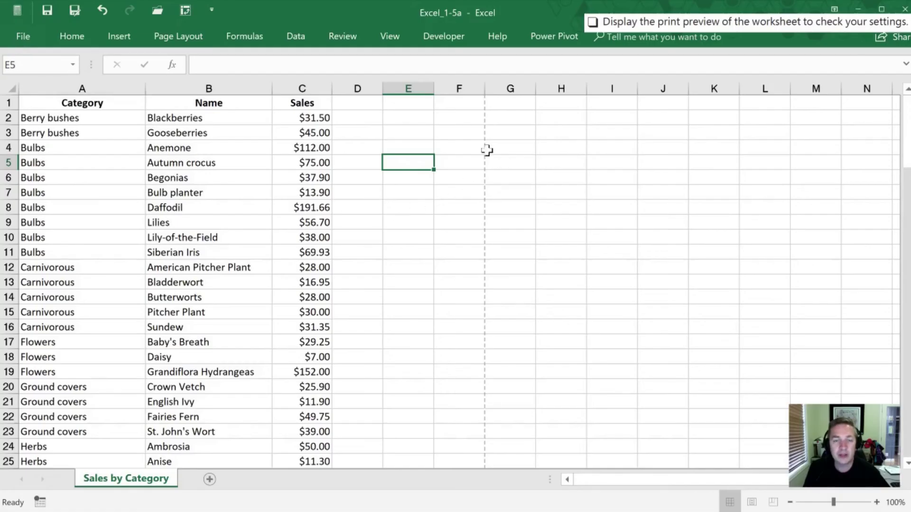
In Page Setup's Sheet settings, set row 1 ($1:$1) as the rows to repeat at top.
{"action": "left_click", "coordinate": [165, 43]}
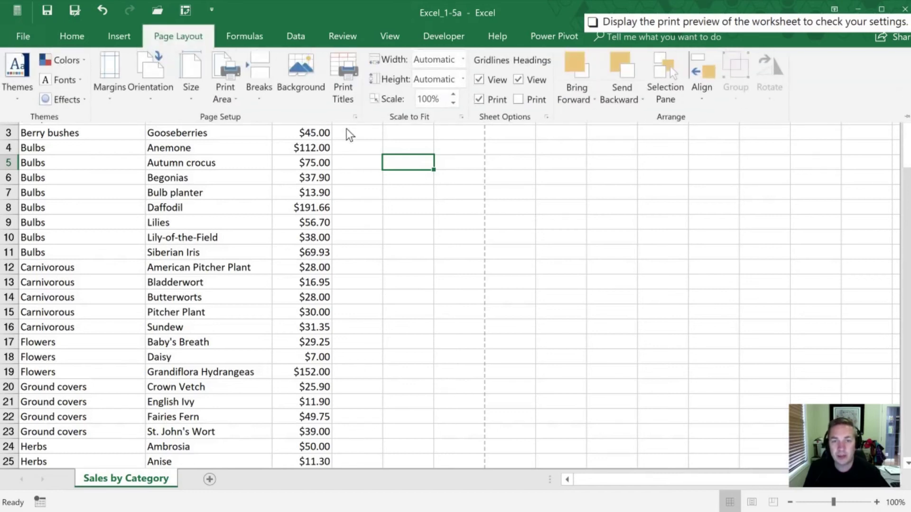
{"action": "left_click", "coordinate": [355, 116]}
{"action": "left_click", "coordinate": [472, 94]}
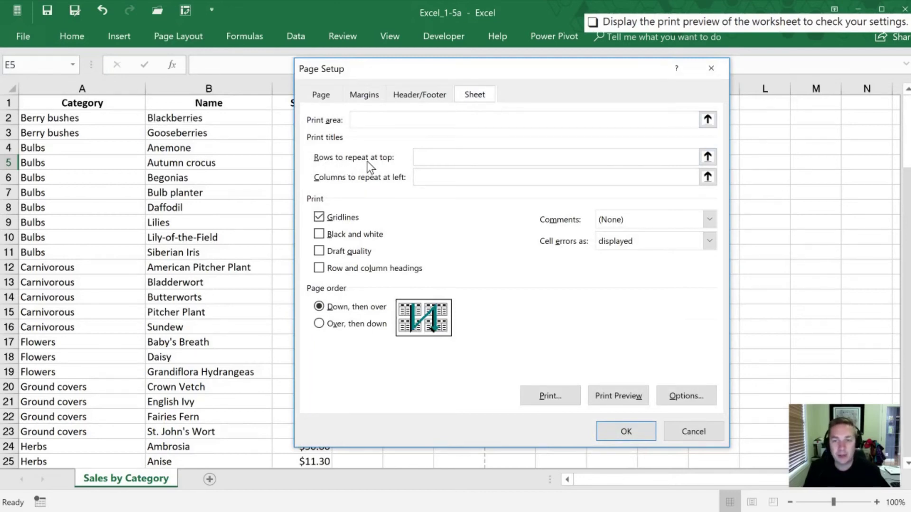
{"action": "left_click", "coordinate": [707, 157]}
{"action": "left_click", "coordinate": [9, 103]}
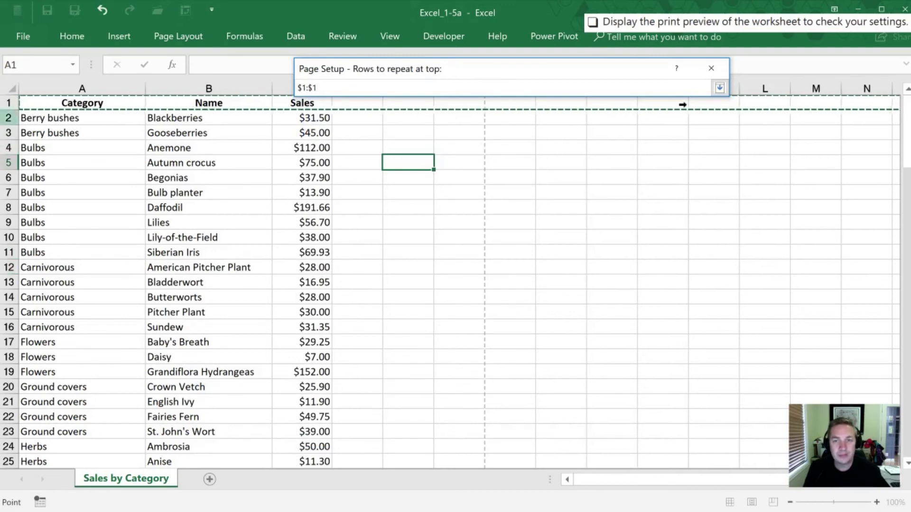
{"action": "left_click", "coordinate": [720, 88]}
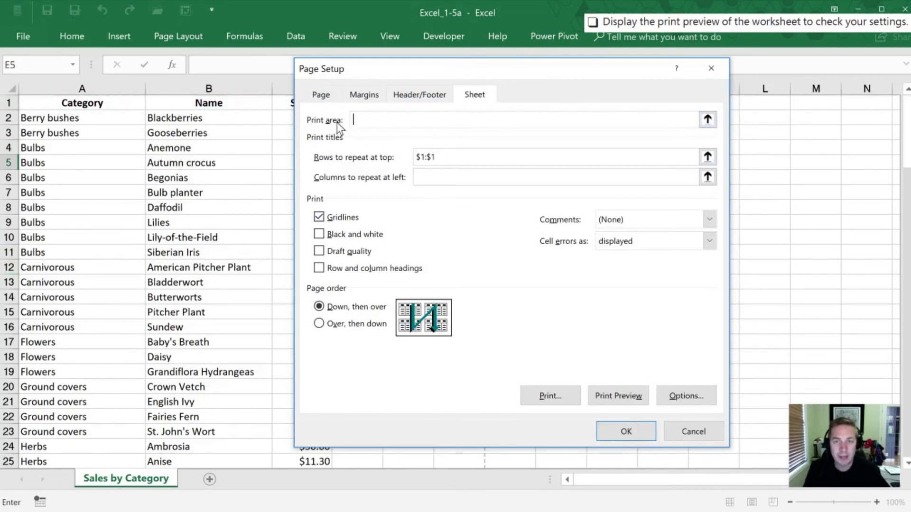
Set the print area to $A$2:$C$124 and apply the page setup.
{"action": "left_click", "coordinate": [708, 120]}
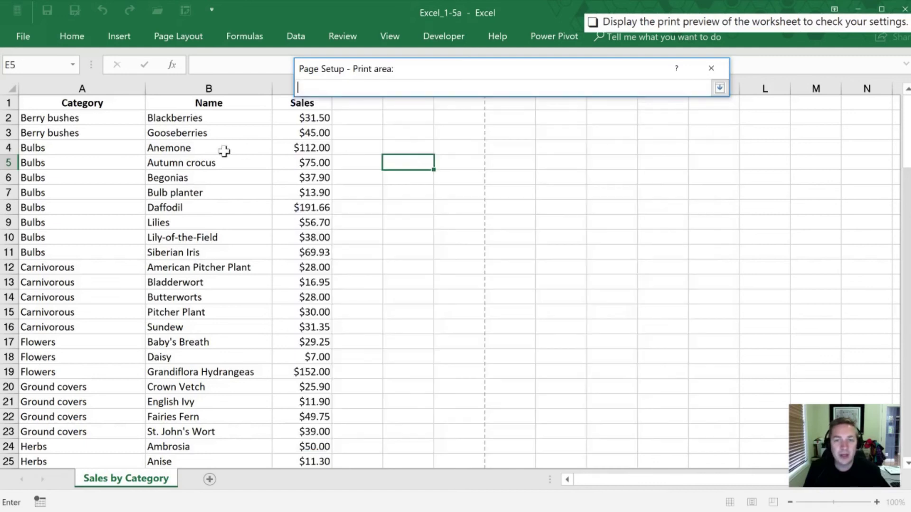
{"action": "left_click", "coordinate": [39, 119]}
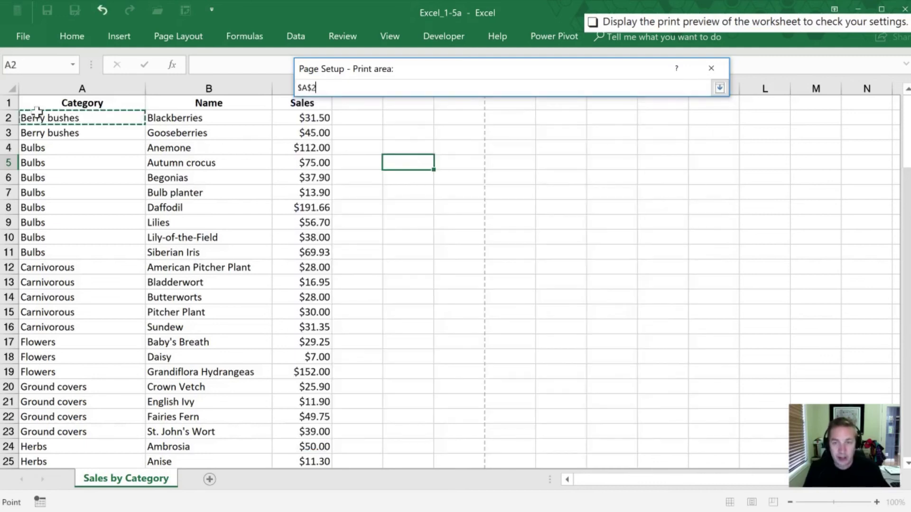
{"action": "key", "text": "ctrl+shift+Down"}
{"action": "key", "text": "ctrl+shift+Right"}
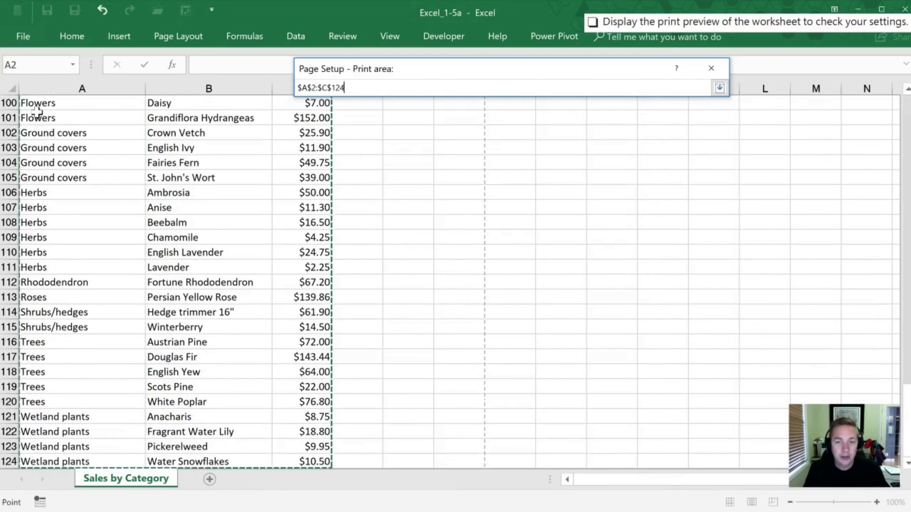
{"action": "left_click", "coordinate": [719, 88]}
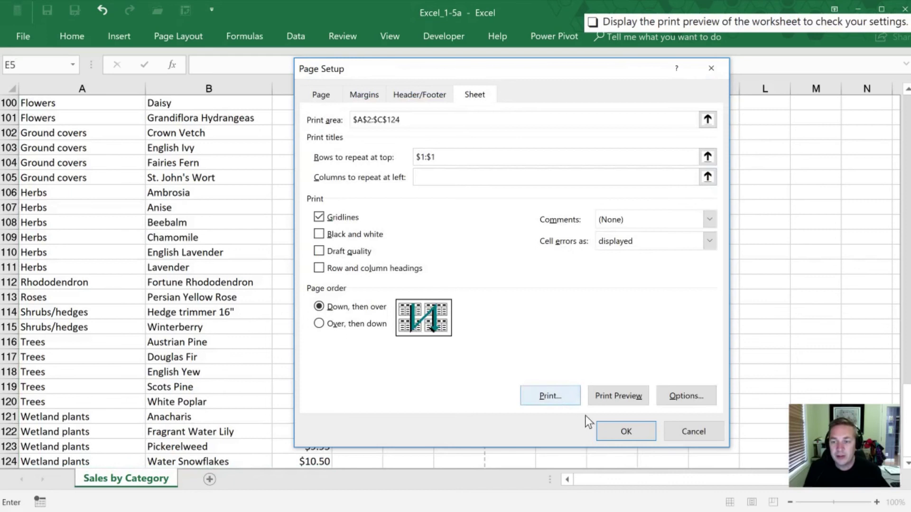
{"action": "left_click", "coordinate": [623, 431]}
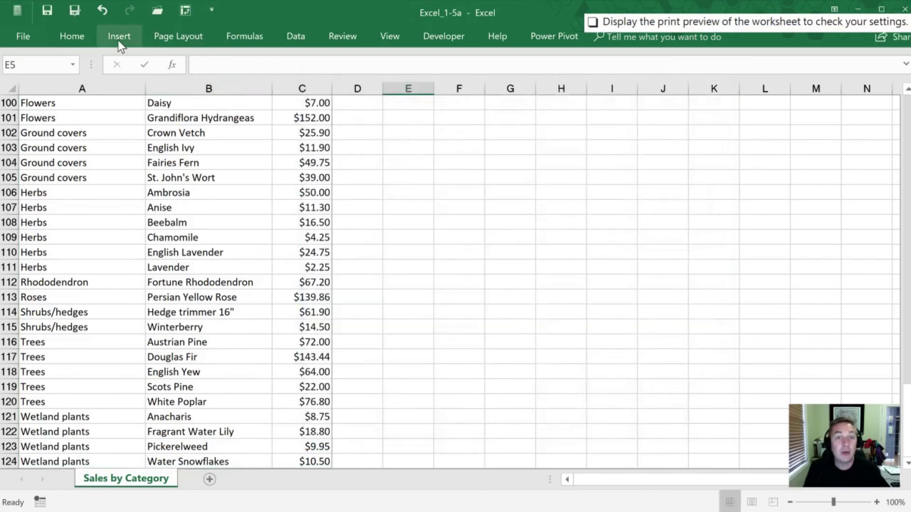
Open the print preview and step through pages 1–3, checking the Category, Name, Sales header on each.
{"action": "left_click", "coordinate": [70, 38]}
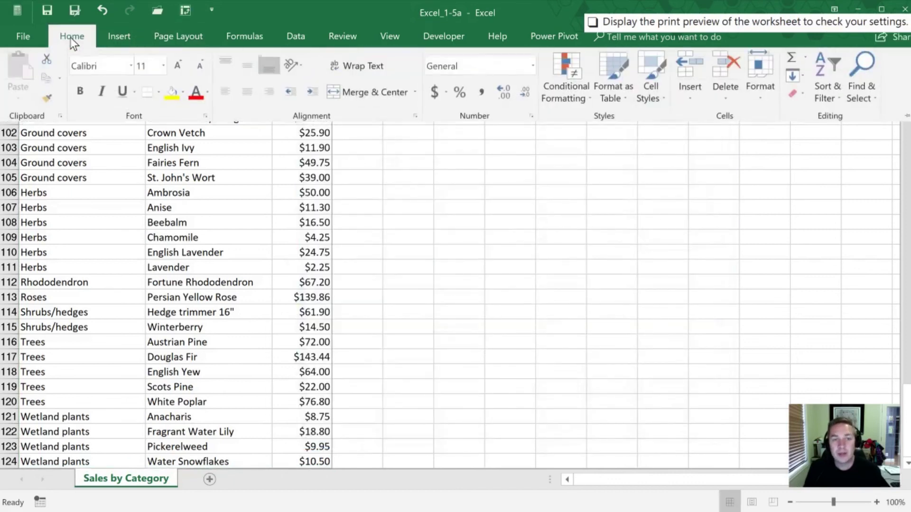
{"action": "left_click", "coordinate": [183, 33]}
{"action": "left_click", "coordinate": [356, 116]}
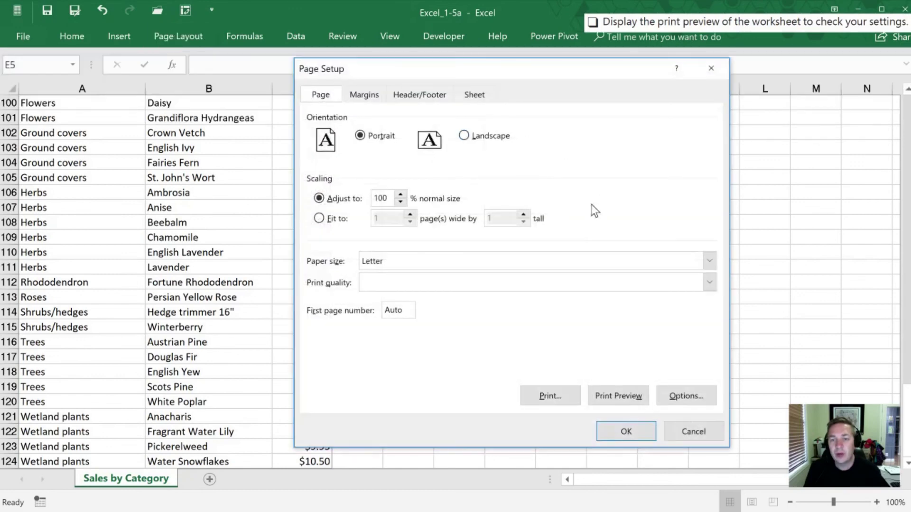
{"action": "left_click", "coordinate": [617, 396]}
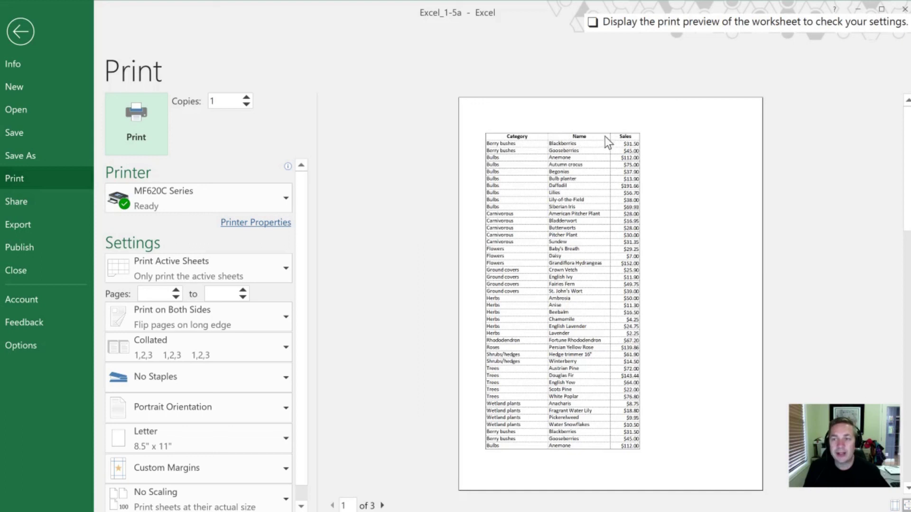
{"action": "left_click", "coordinate": [382, 506]}
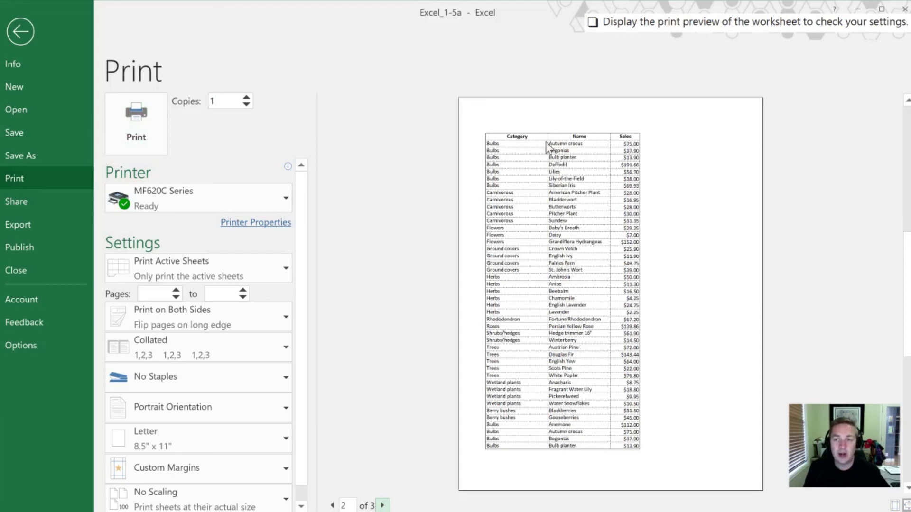
{"action": "left_click", "coordinate": [383, 506]}
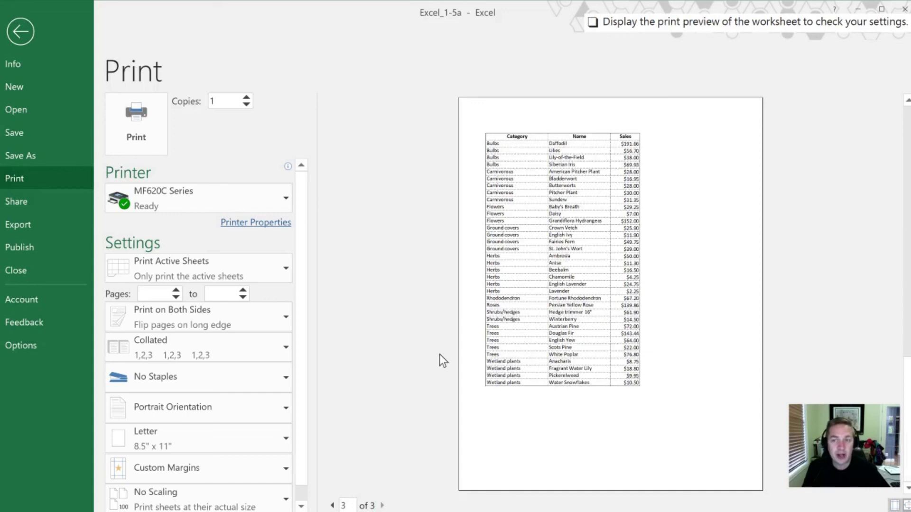